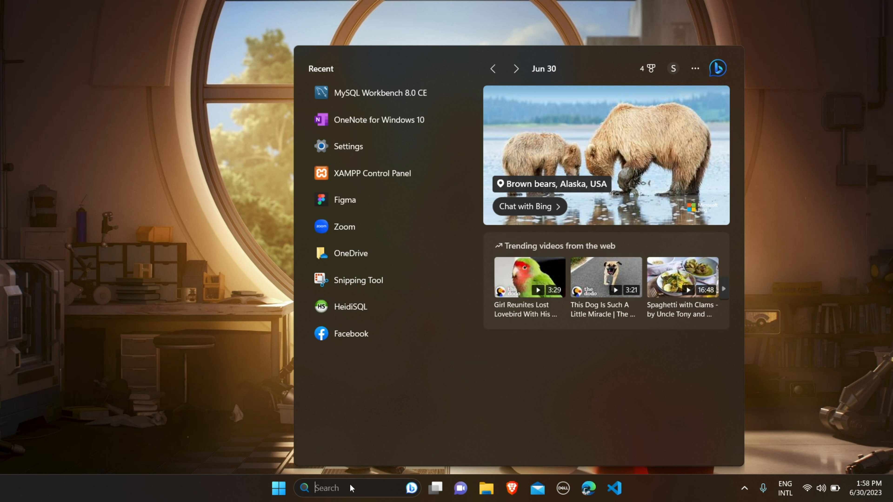
# Open MySQL Workbench and create a new model.
pyautogui.click(387, 99)
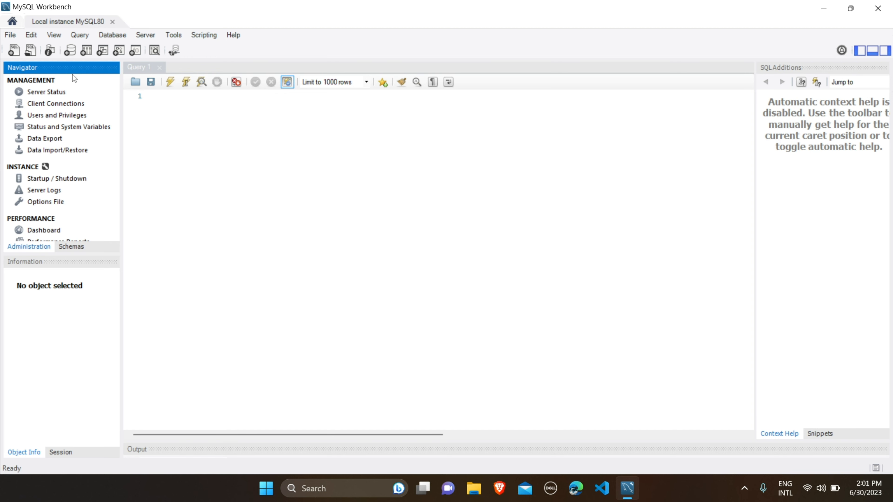
pyautogui.click(12, 35)
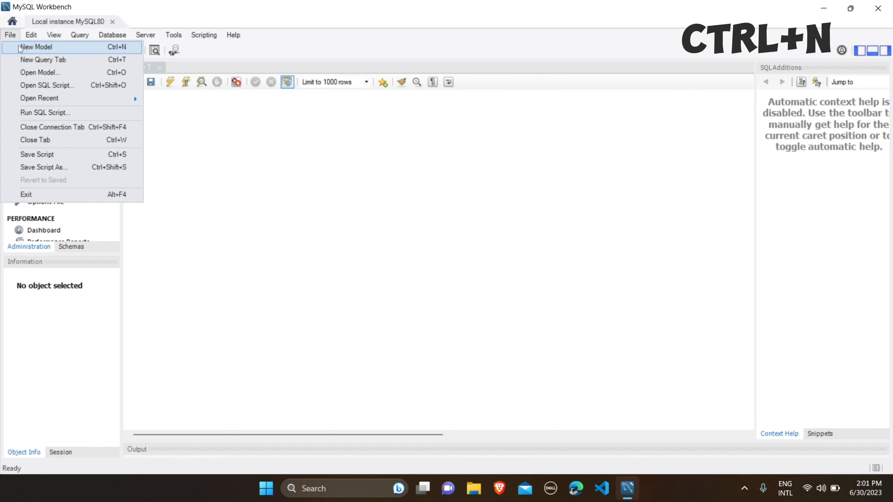
pyautogui.click(16, 46)
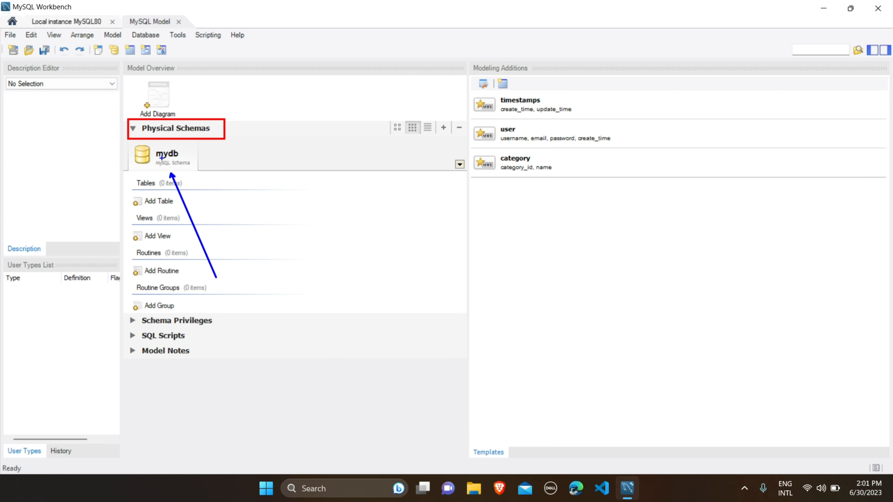
# Rename the mydb schema to rajapaskshe_db and update all references to the new name.
pyautogui.press('Escape')
pyautogui.doubleClick(163, 162)
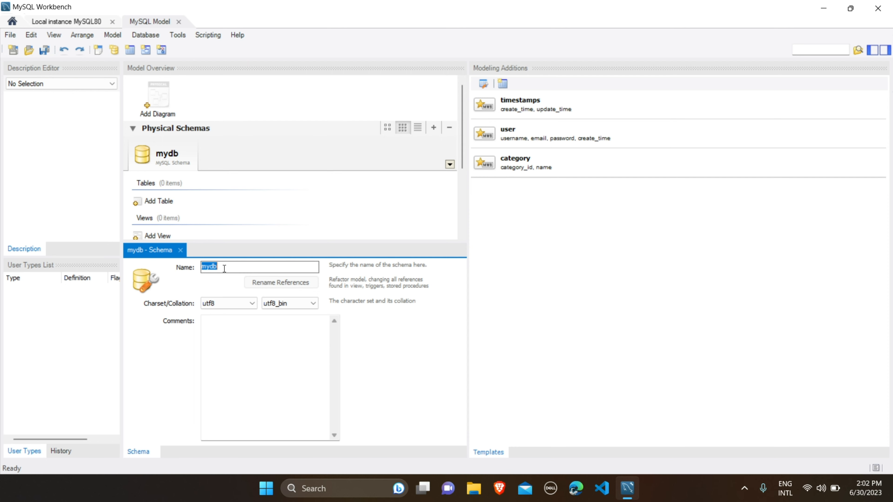
pyautogui.press('BackSpace')
pyautogui.write('raja')
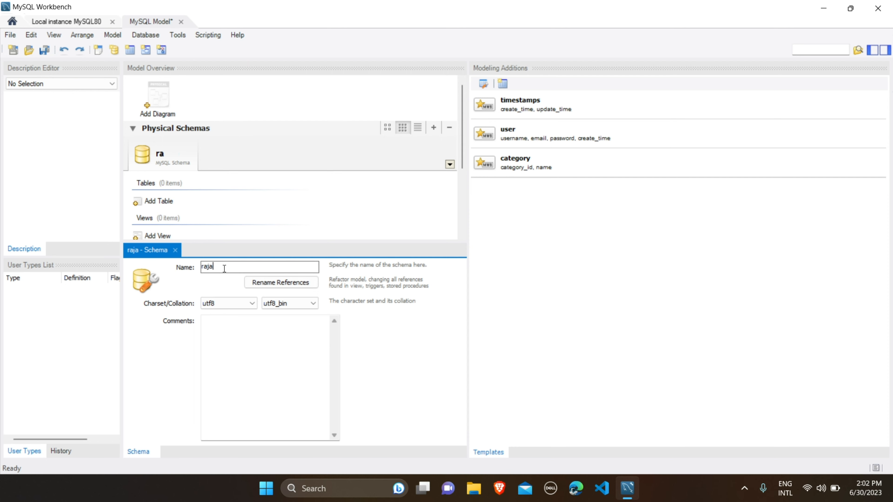
pyautogui.write('paskshe')
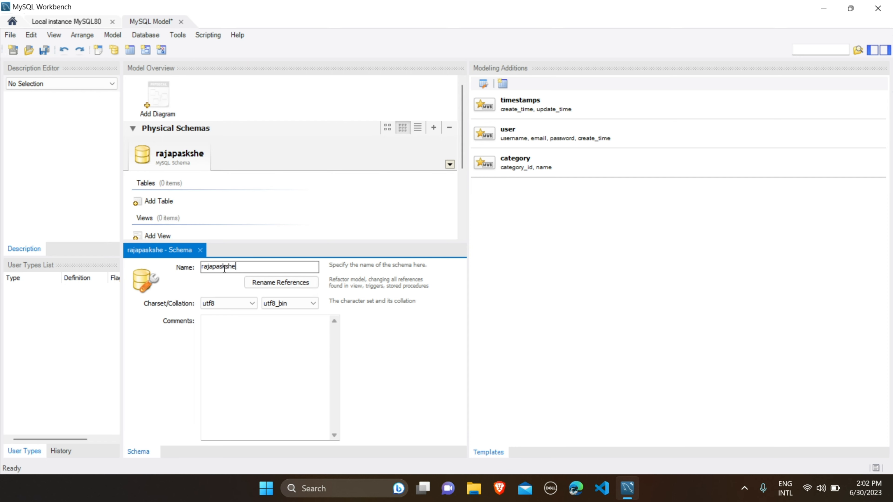
pyautogui.write('_db')
pyautogui.click(254, 283)
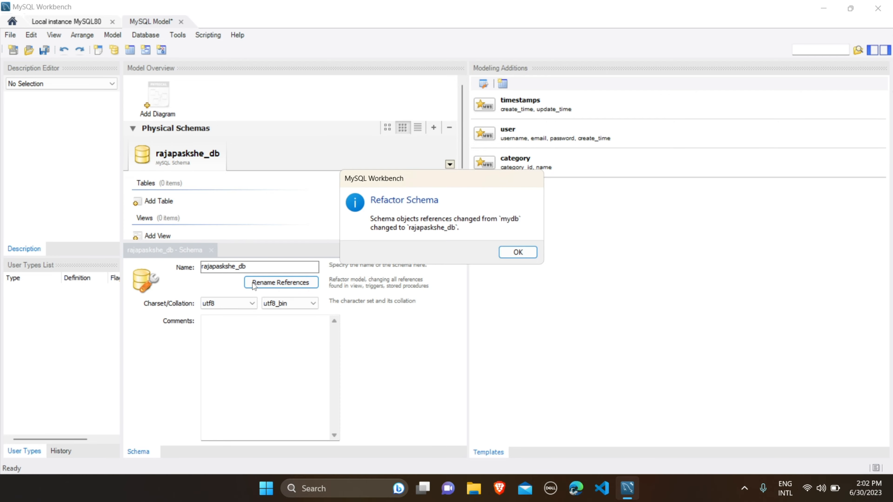
pyautogui.click(510, 252)
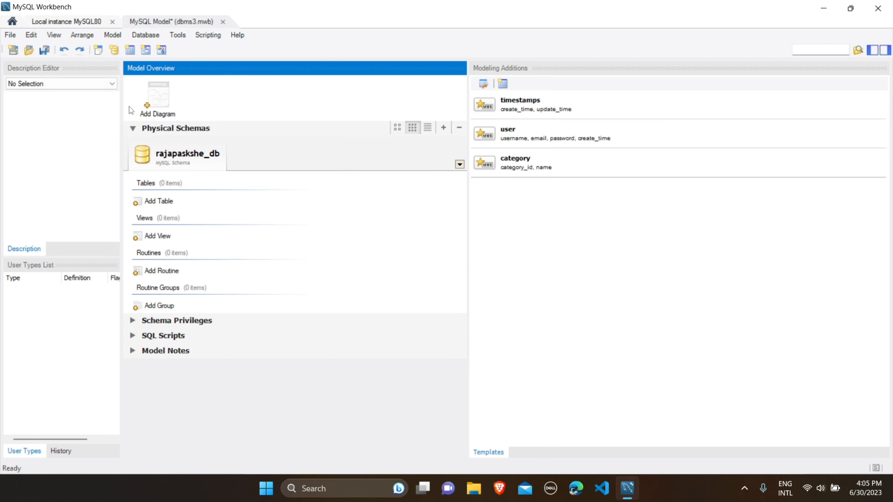
# Add an EER diagram to the model and place a new table named customer on it.
pyautogui.doubleClick(156, 103)
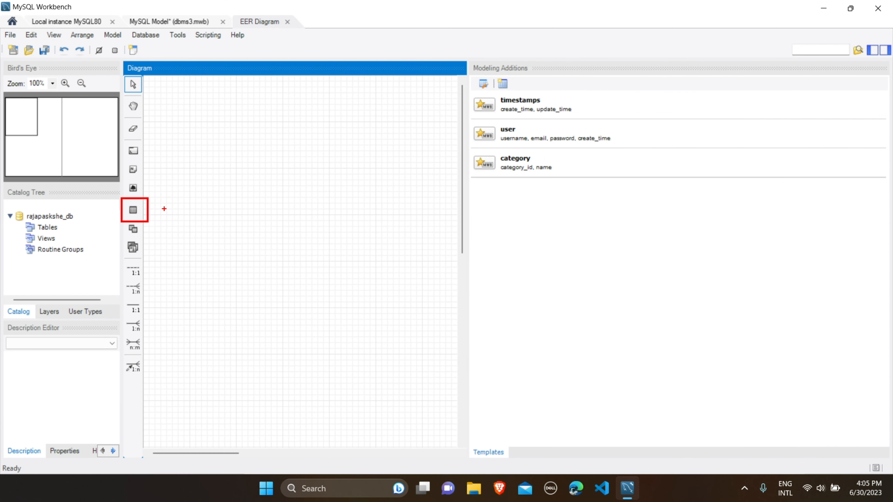
pyautogui.click(135, 213)
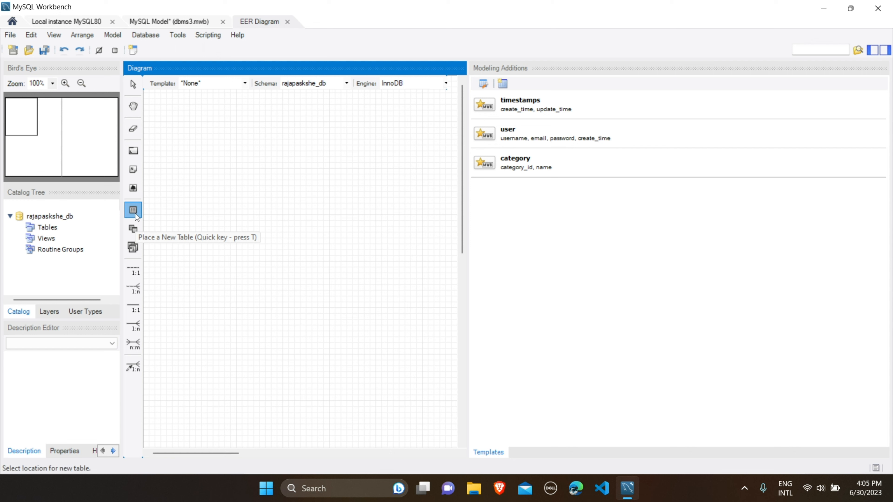
pyautogui.click(202, 183)
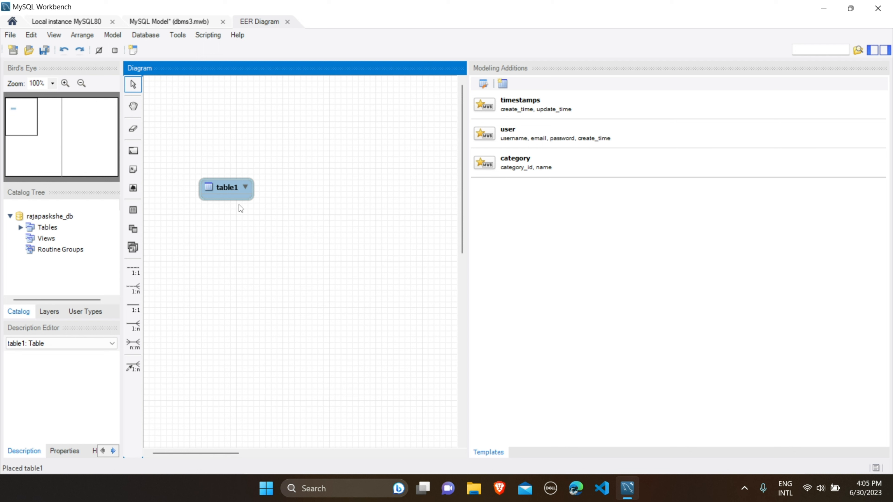
pyautogui.doubleClick(232, 188)
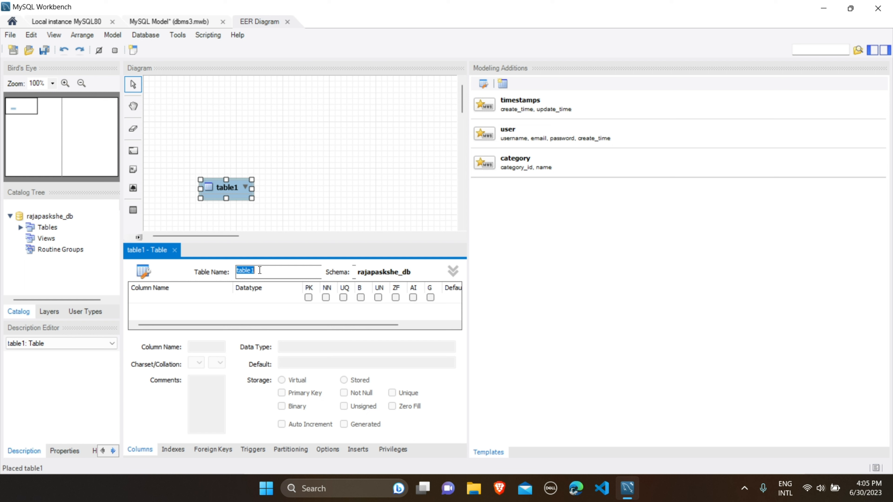
pyautogui.write('customer')
# Add the columns cus_reg_no and first_name to the customer table.
pyautogui.click(189, 298)
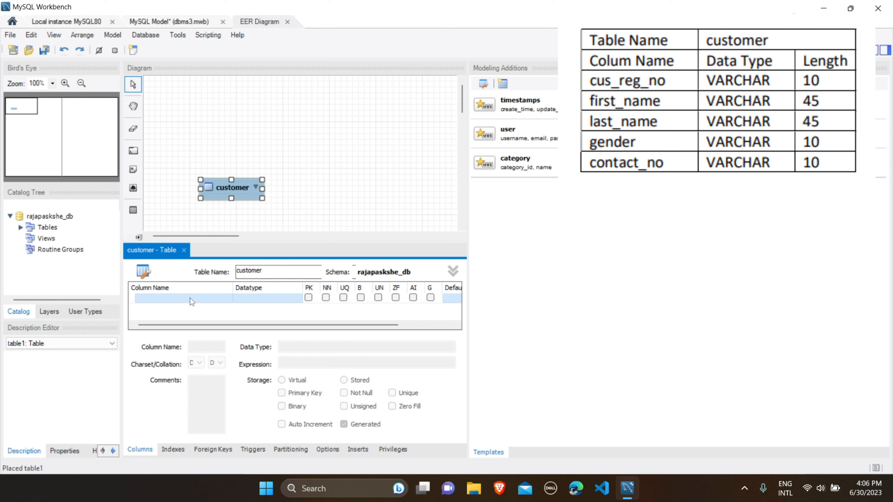
pyautogui.doubleClick(190, 298)
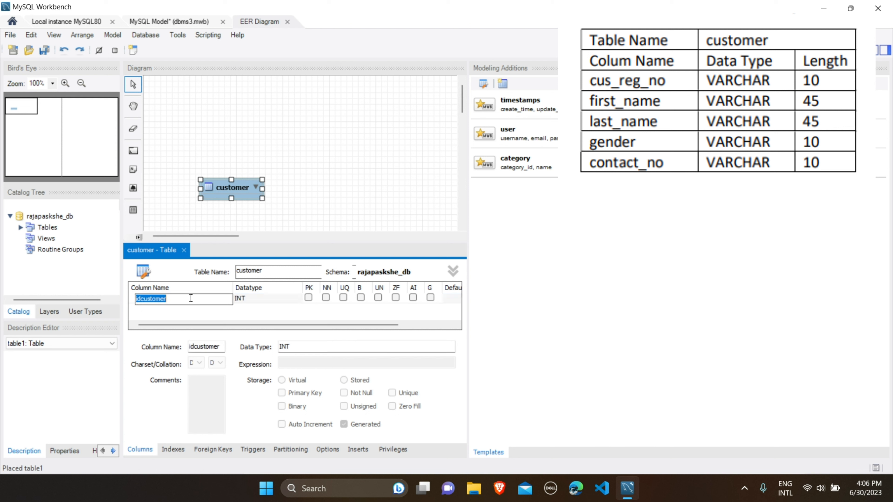
pyautogui.write('cus_reg_no')
pyautogui.click(193, 310)
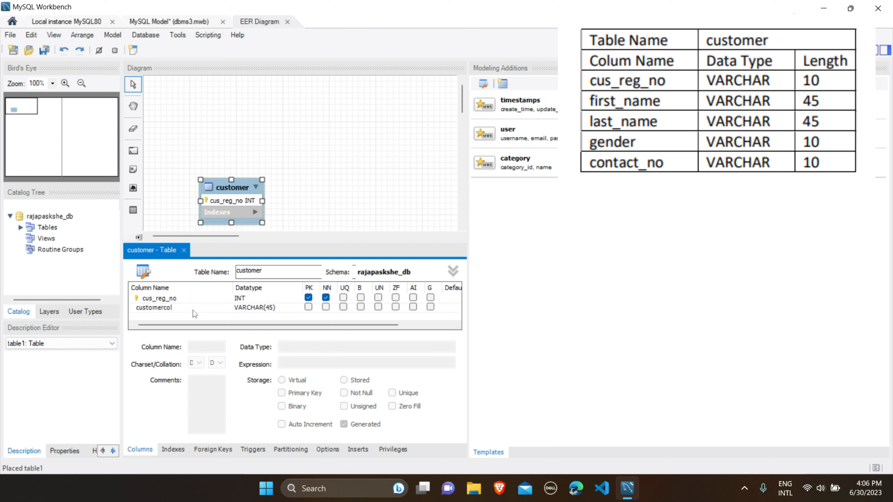
pyautogui.doubleClick(187, 310)
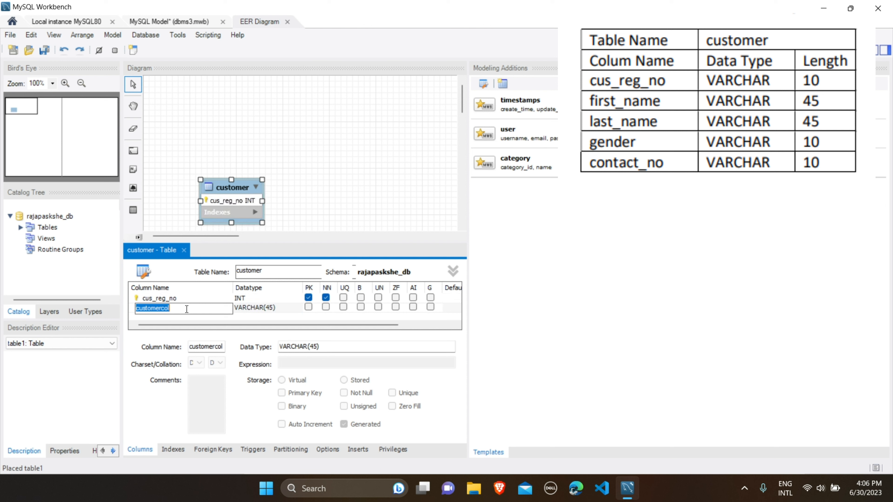
pyautogui.write('first_name')
# Add the columns last_name and gender below first_name in the customer table.
pyautogui.click(198, 318)
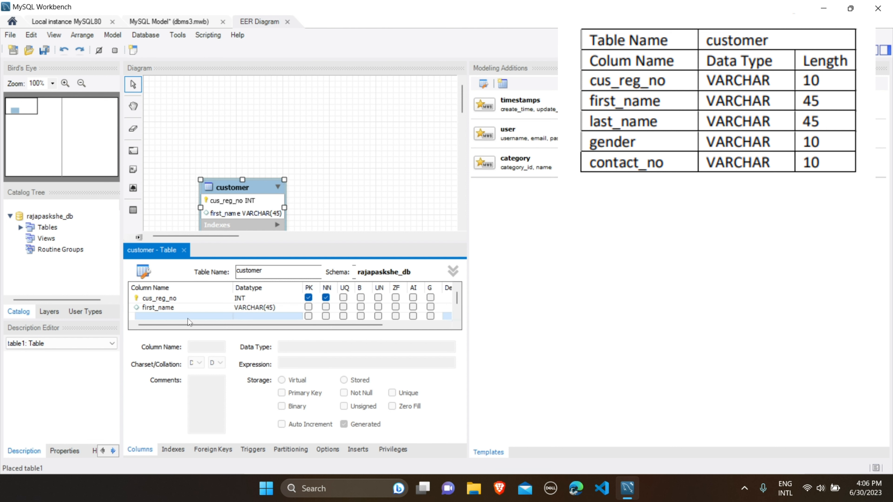
pyautogui.click(188, 318)
pyautogui.write('last')
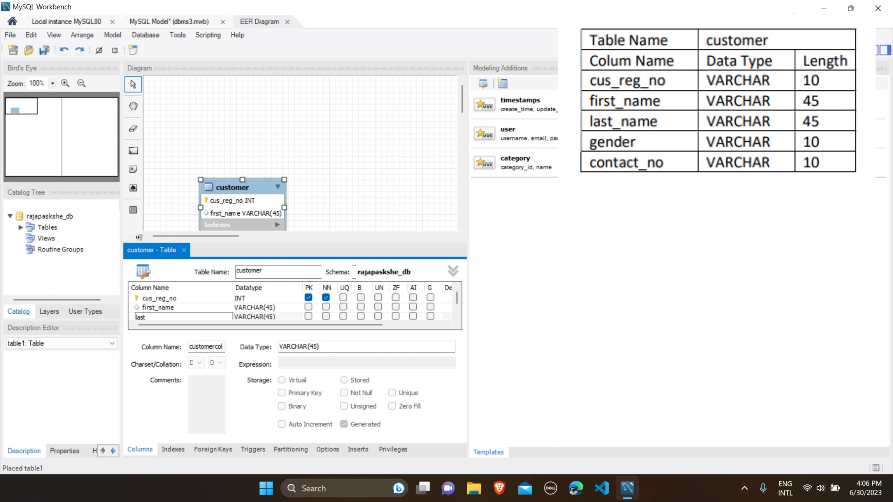
pyautogui.write('_name')
pyautogui.press('Return')
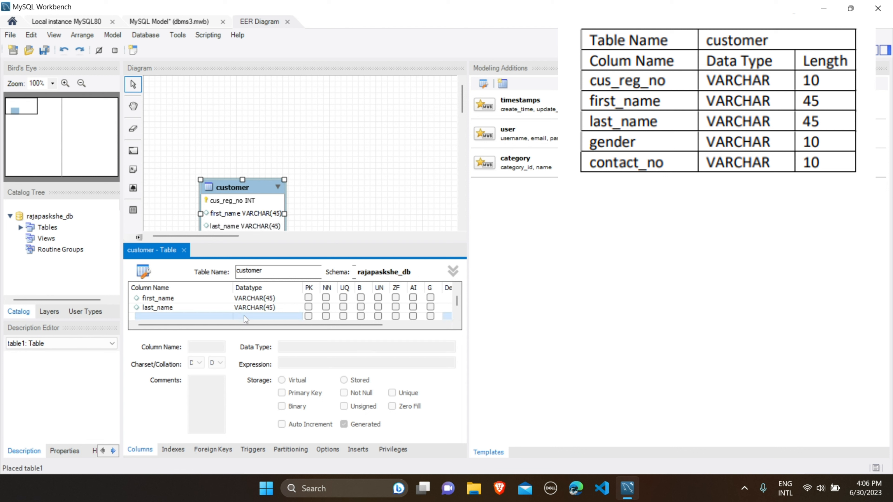
pyautogui.click(216, 317)
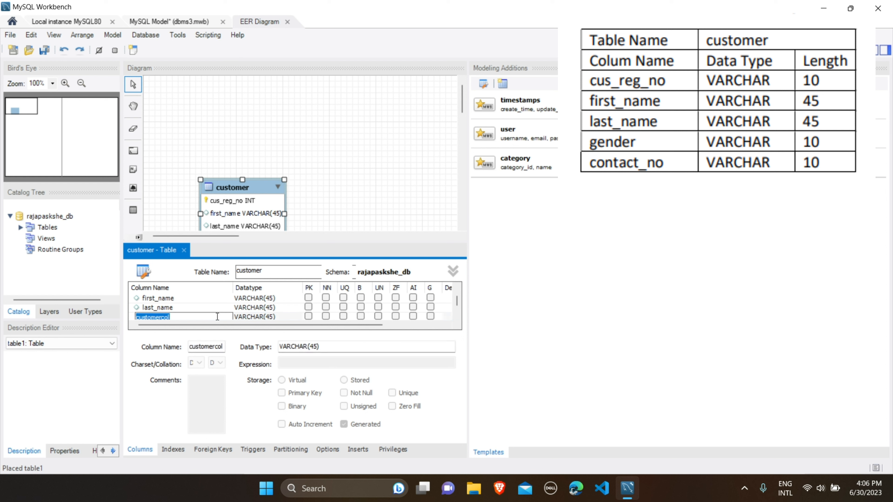
pyautogui.write('gender')
pyautogui.press('Return')
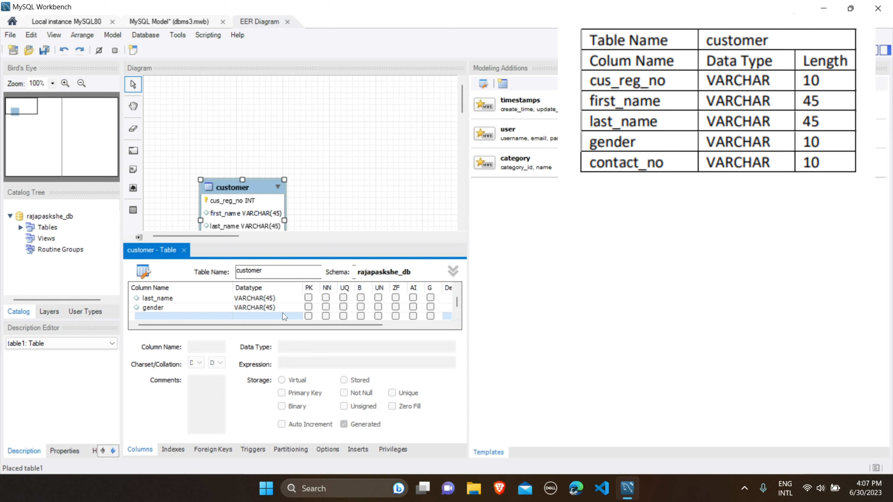
# Add a contact_no column to the customer table, and move the table to the upper-left area of the diagram.
pyautogui.click(174, 317)
pyautogui.write('con')
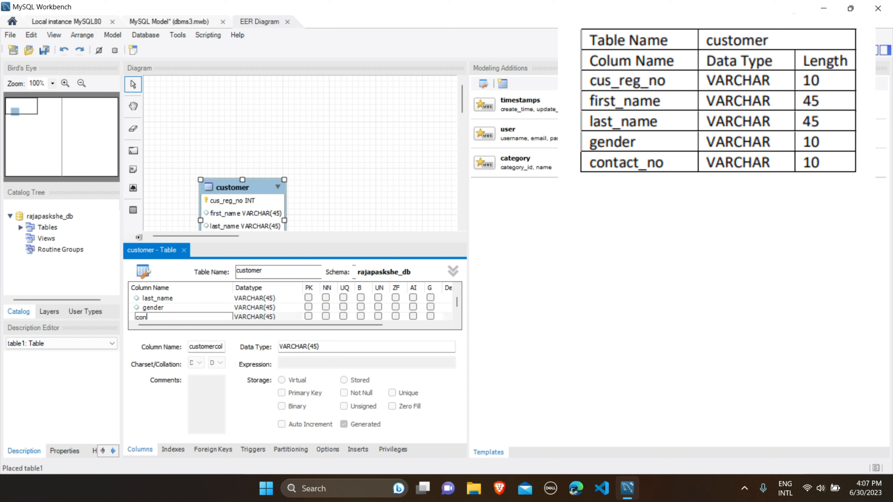
pyautogui.write('tact_no')
pyautogui.press('Return')
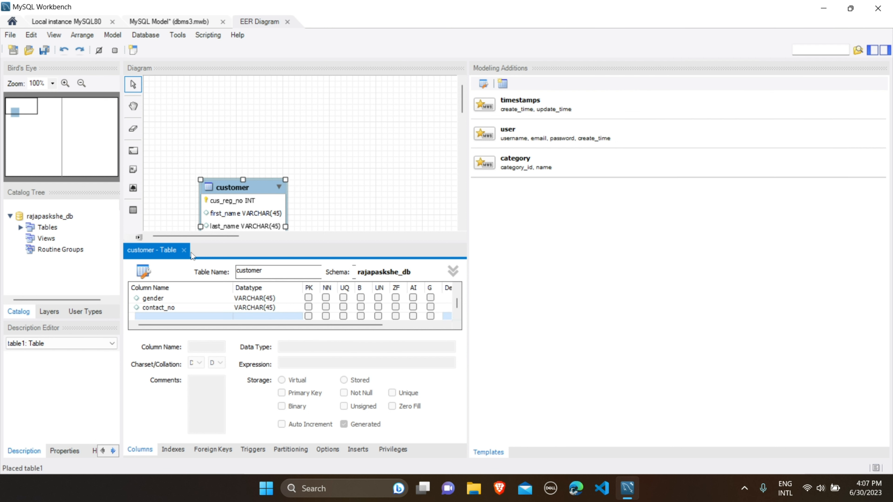
pyautogui.click(184, 250)
pyautogui.moveTo(223, 212); pyautogui.dragTo(186, 134)
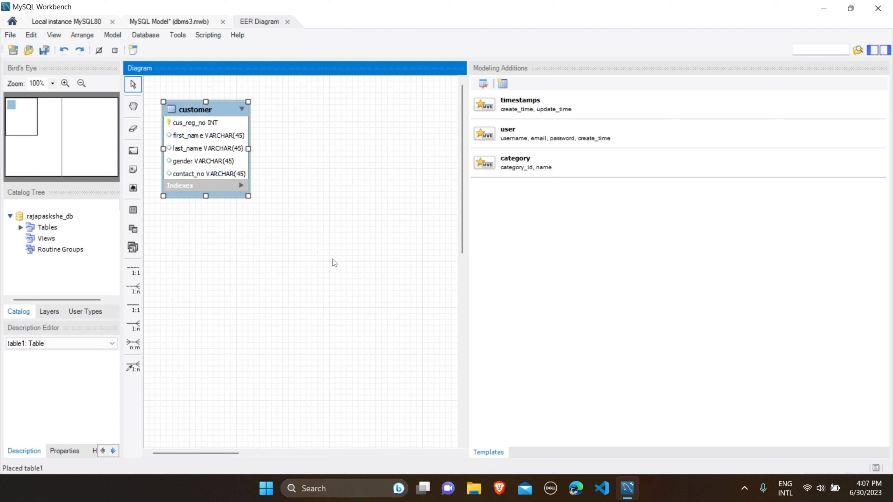
# Place a second table to the right of the customer table and name it product.
pyautogui.click(132, 209)
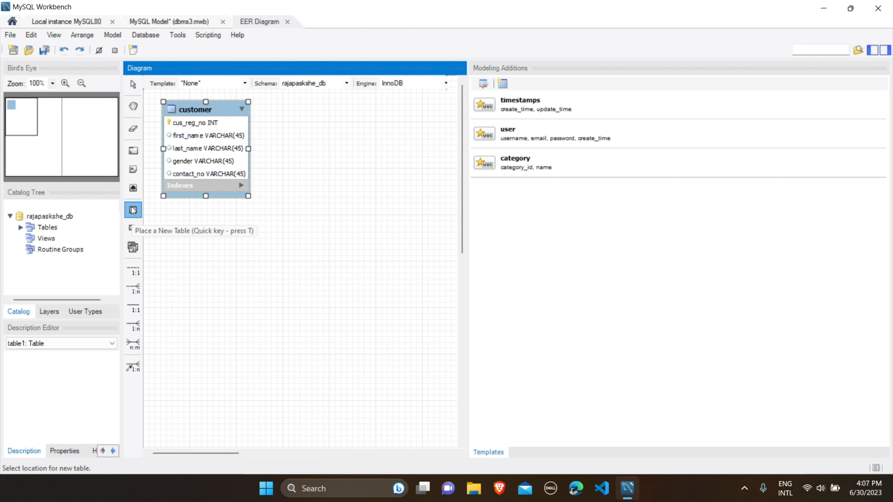
pyautogui.click(302, 123)
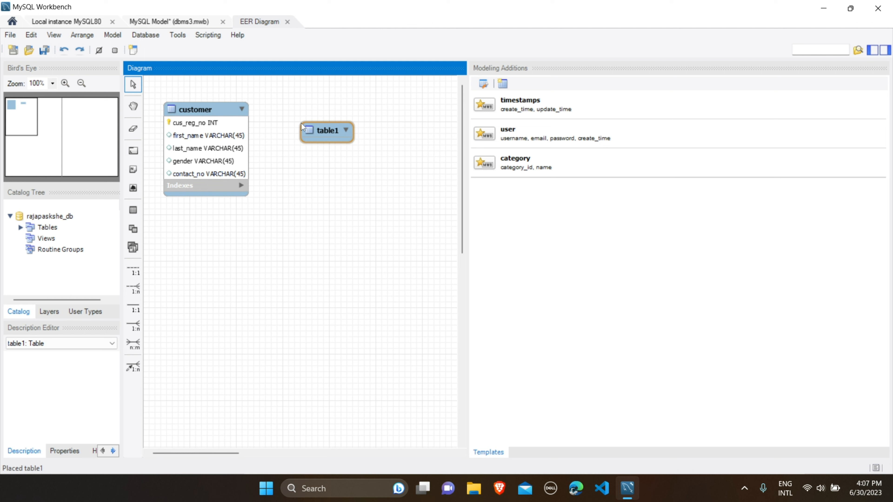
pyautogui.doubleClick(326, 133)
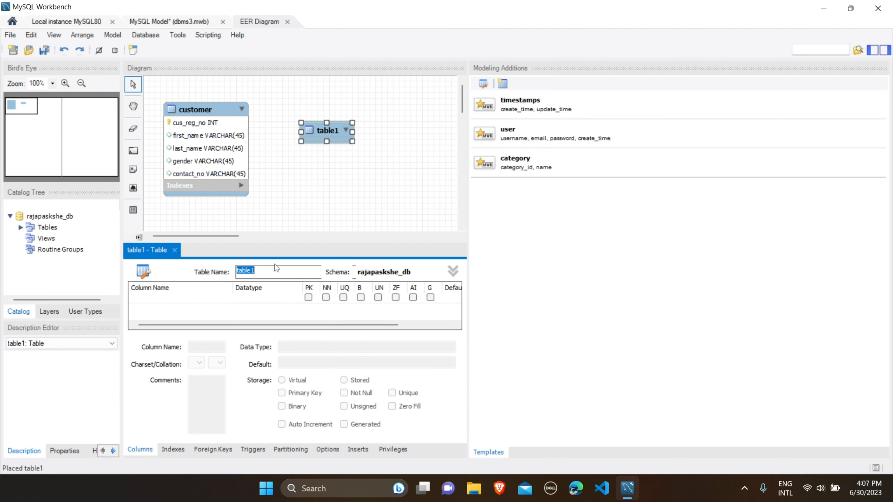
pyautogui.write('product')
# Add a product_id column as the first column of the product table.
pyautogui.click(210, 299)
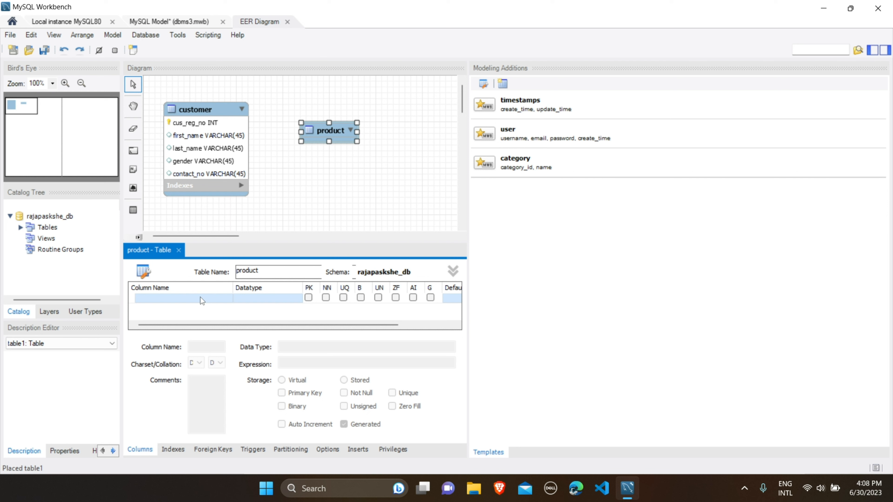
pyautogui.doubleClick(200, 298)
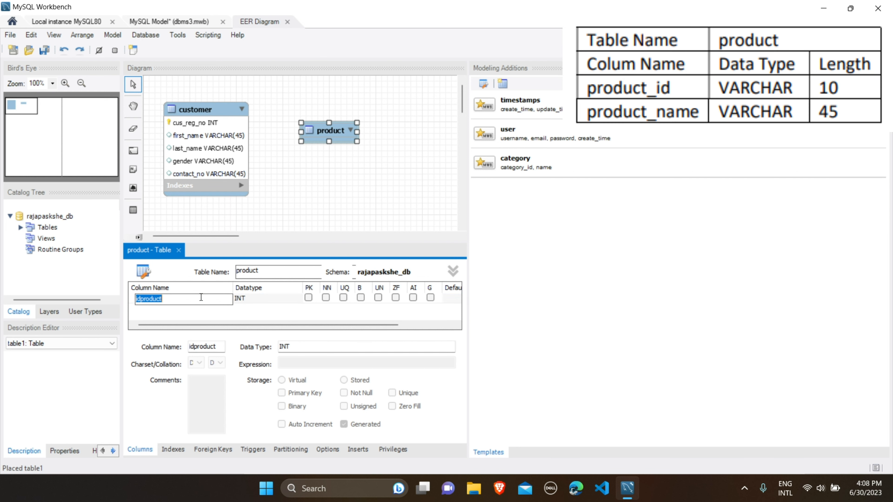
pyautogui.write('product_id')
pyautogui.press('Return')
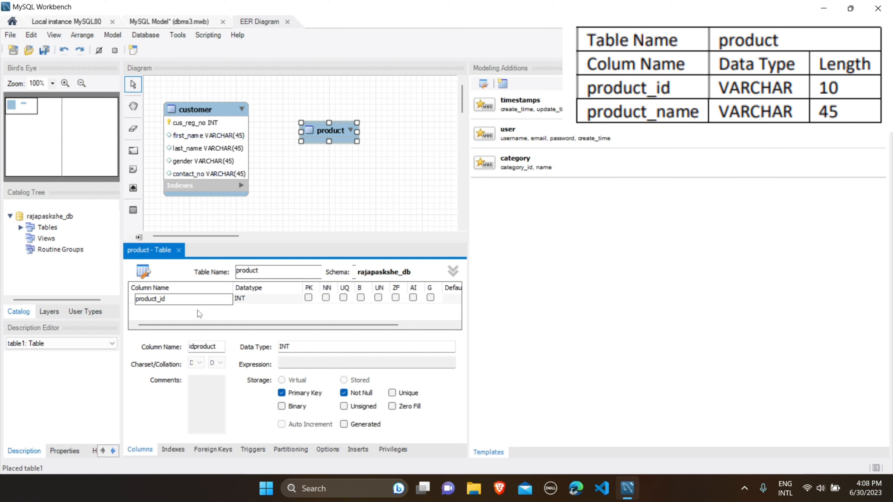
# Add a product_name column to the product table, and shift the table slightly closer to the customer table.
pyautogui.click(193, 310)
pyautogui.click(184, 307)
pyautogui.write('p')
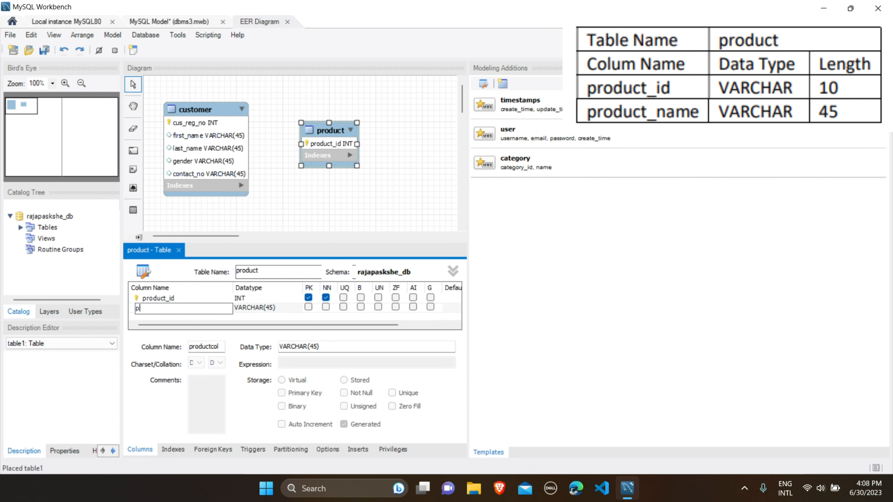
pyautogui.write('roducy')
pyautogui.write('t_')
pyautogui.write('name')
pyautogui.click(234, 316)
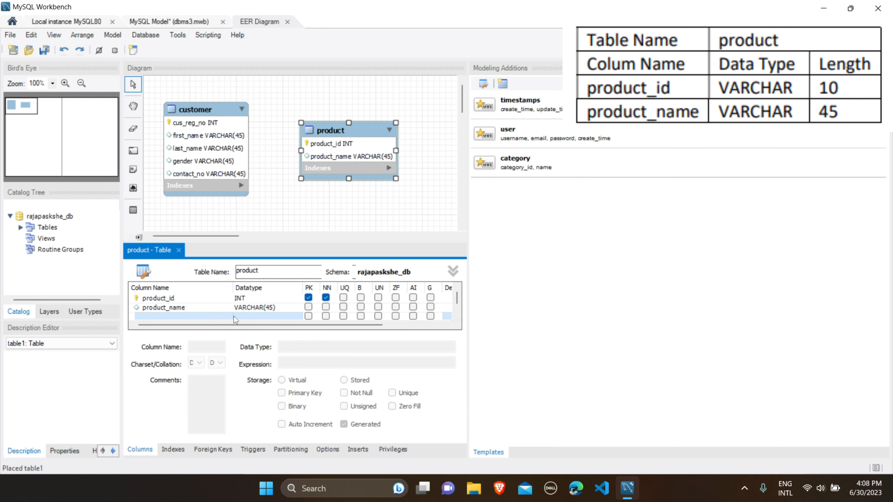
pyautogui.click(179, 250)
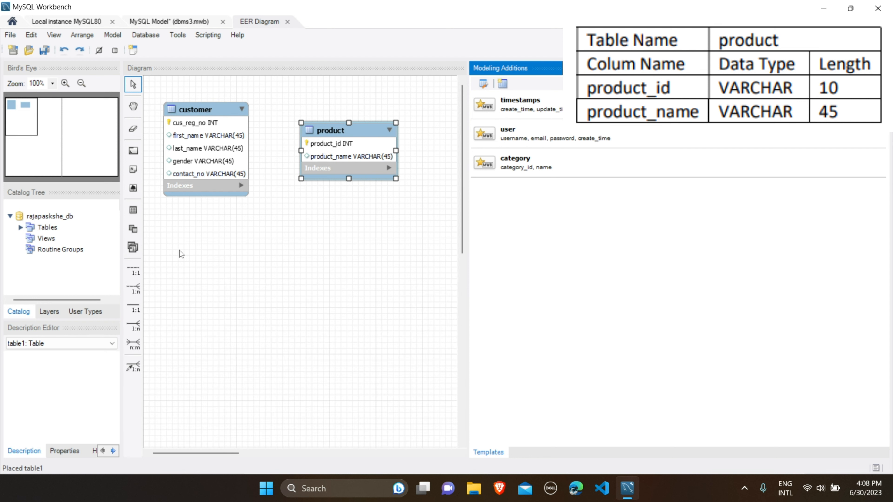
pyautogui.moveTo(366, 147); pyautogui.dragTo(350, 141)
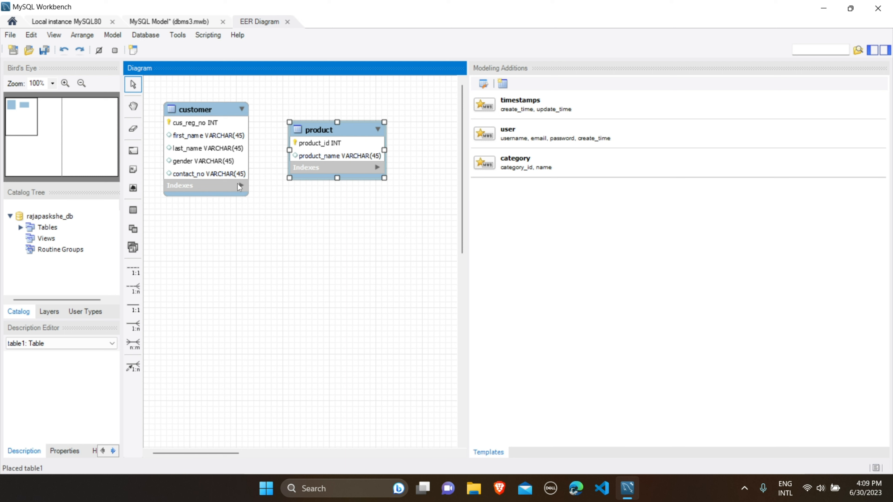
# Place a third table below and between the customer and product tables, and name it brand.
pyautogui.click(133, 211)
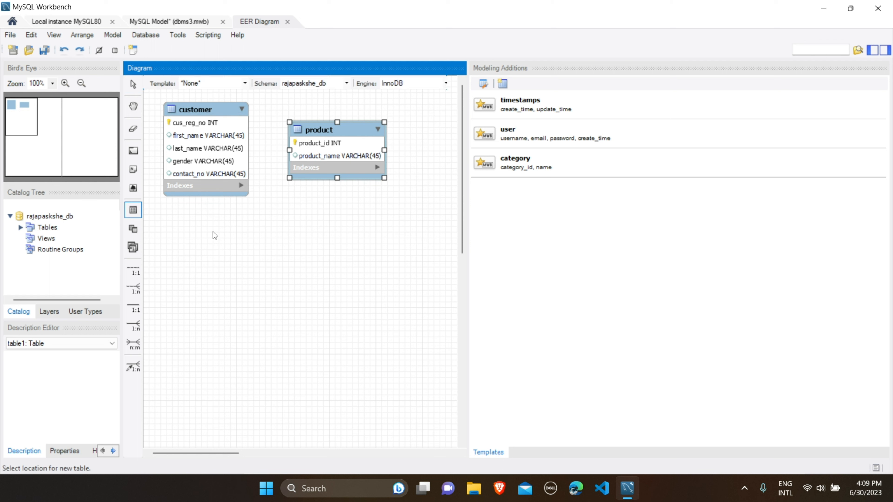
pyautogui.click(252, 250)
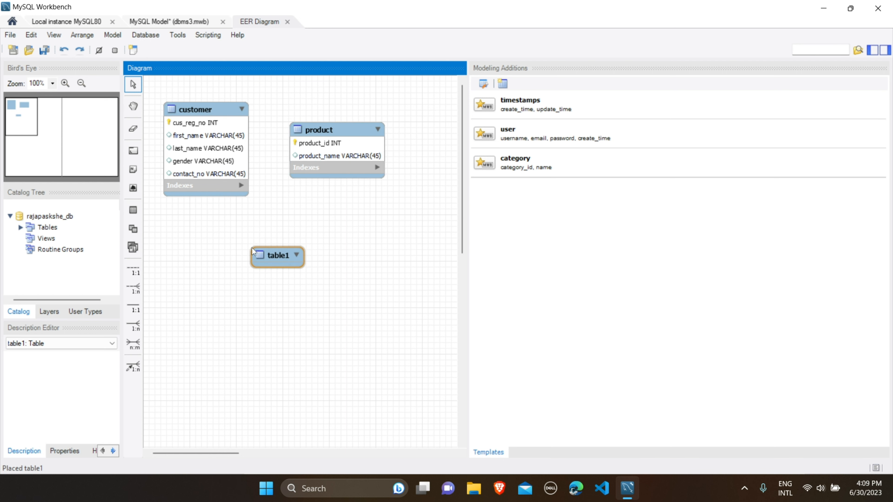
pyautogui.doubleClick(272, 257)
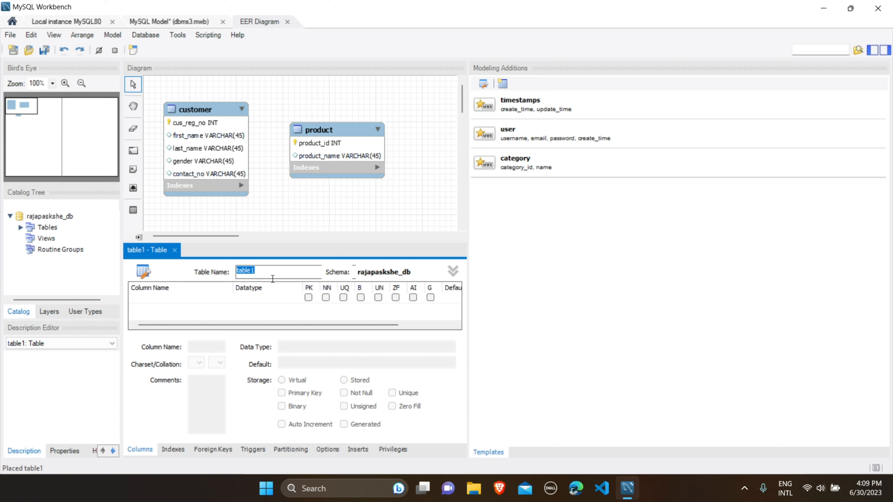
pyautogui.write('brand')
# Add a brand_id column and a brand_name column to the brand table, and reposition the table in the diagram.
pyautogui.doubleClick(176, 301)
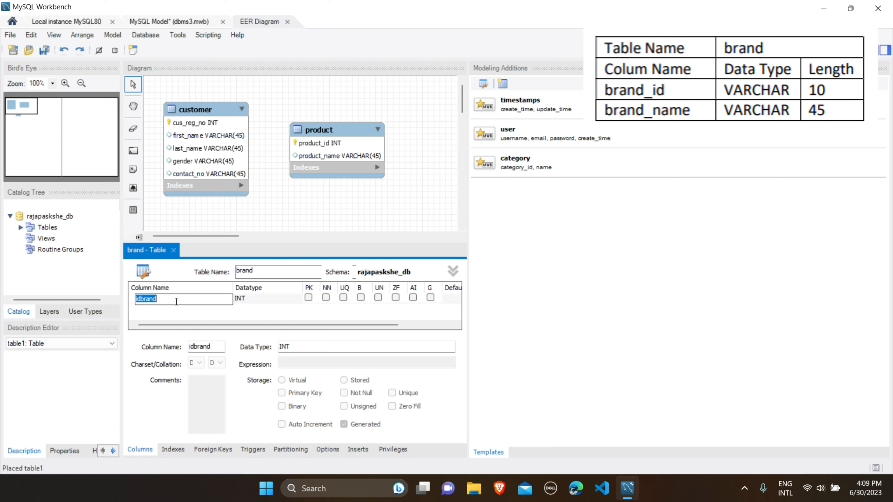
pyautogui.write('brand_id')
pyautogui.click(165, 311)
pyautogui.doubleClick(164, 310)
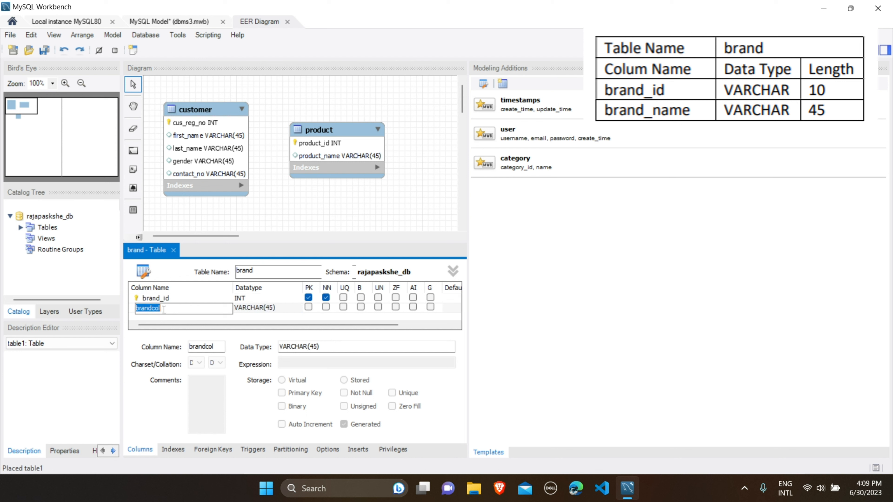
pyautogui.write('brand_name')
pyautogui.press('Return')
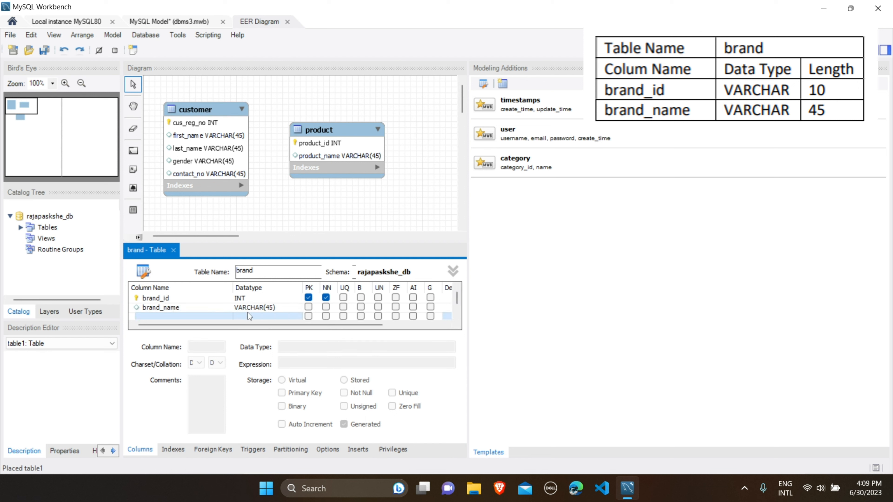
pyautogui.click(175, 253)
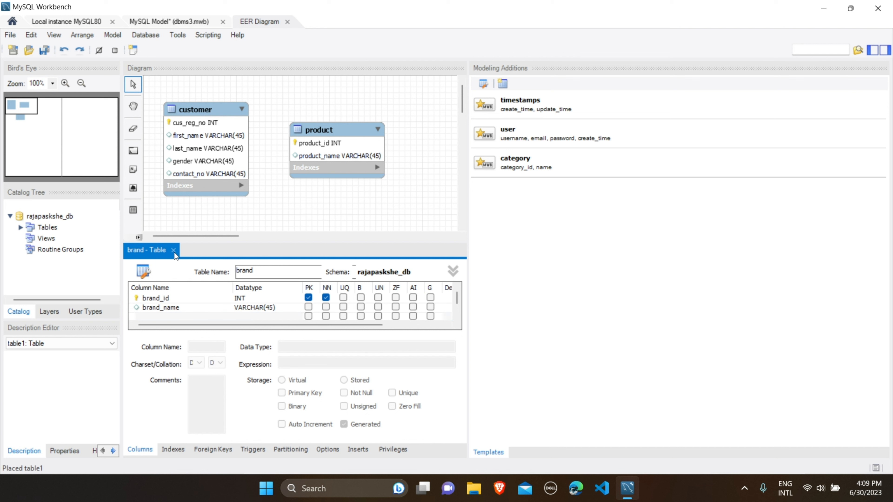
pyautogui.click(174, 250)
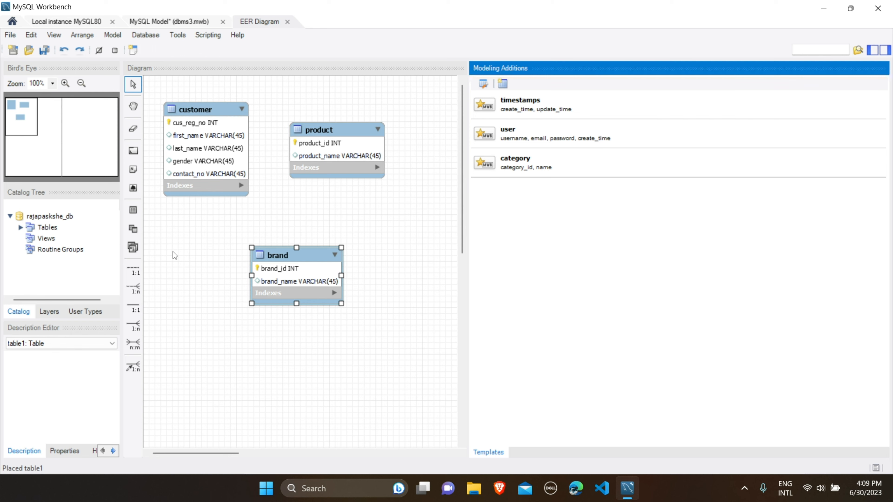
pyautogui.moveTo(269, 274); pyautogui.dragTo(235, 250)
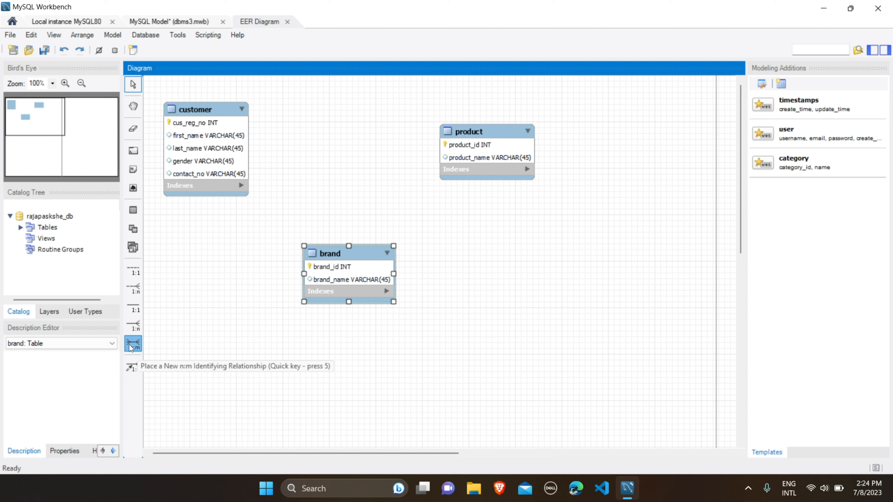
# Create an n:m identifying relationship from the customer table to the product table.
pyautogui.click(131, 345)
pyautogui.click(231, 179)
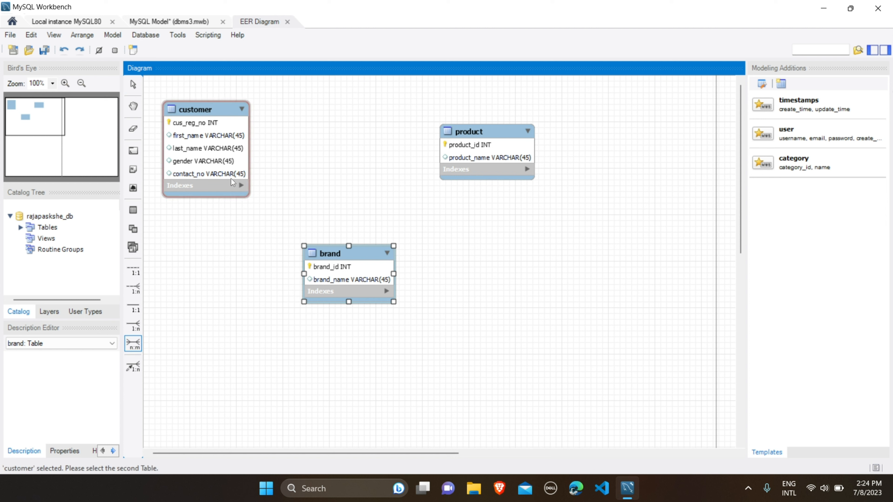
pyautogui.click(452, 153)
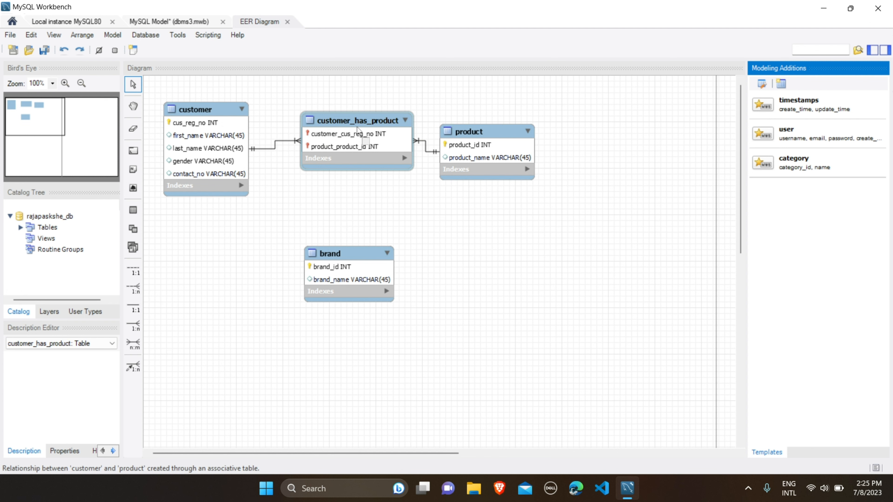
# Rename the associative table between customer and product as Invoice, and close its table editor.
pyautogui.click(356, 120)
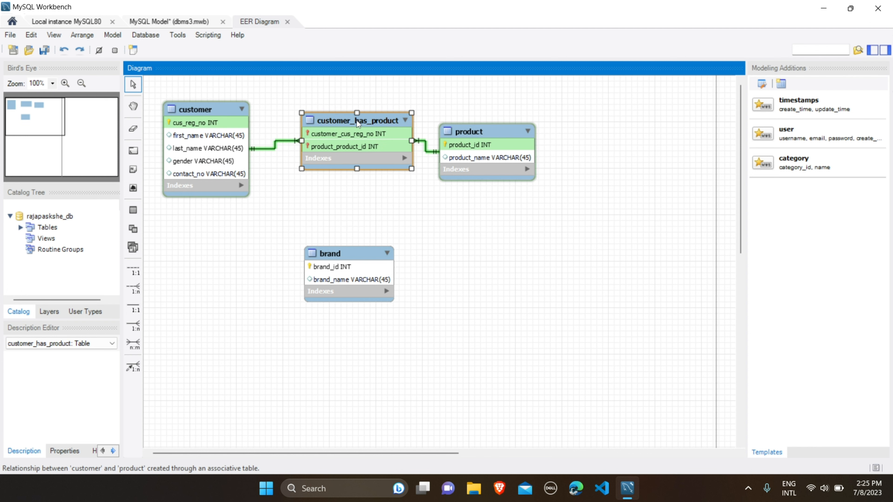
pyautogui.doubleClick(357, 120)
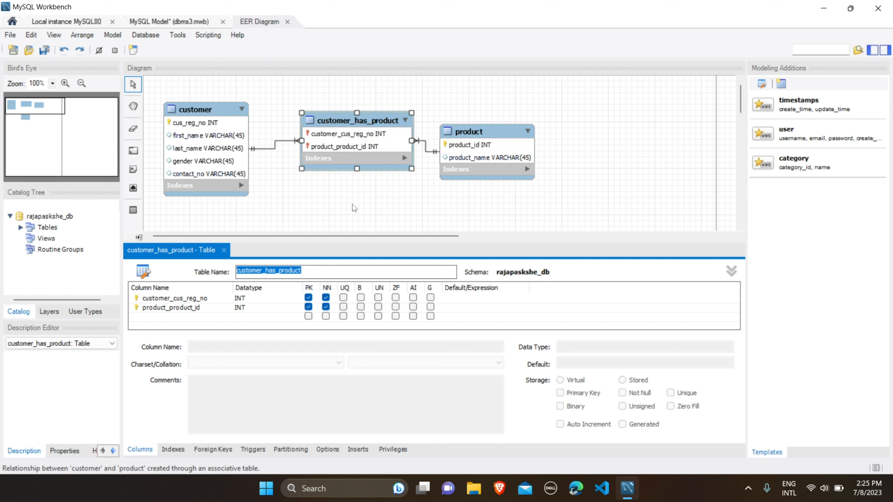
pyautogui.write('In')
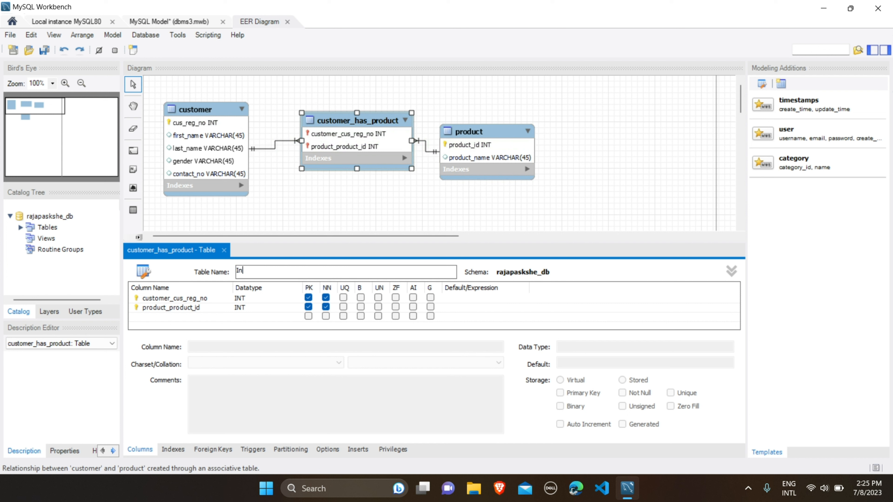
pyautogui.write('voice')
pyautogui.press('Return')
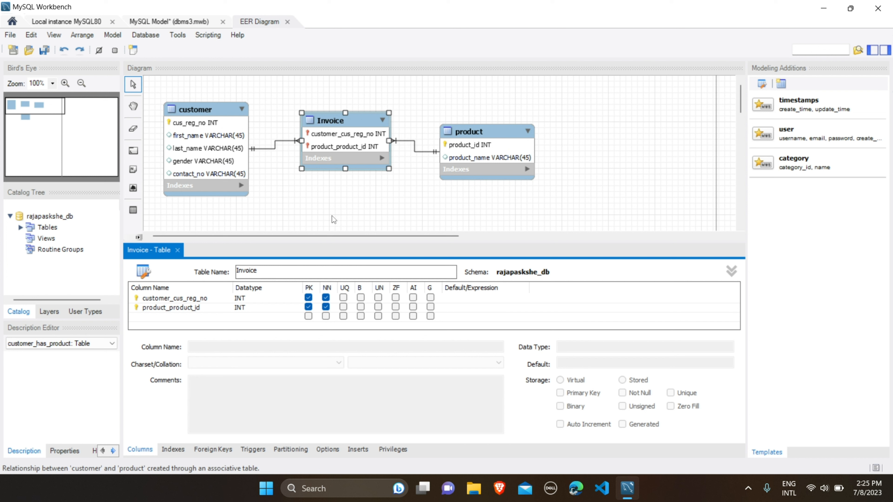
pyautogui.click(177, 250)
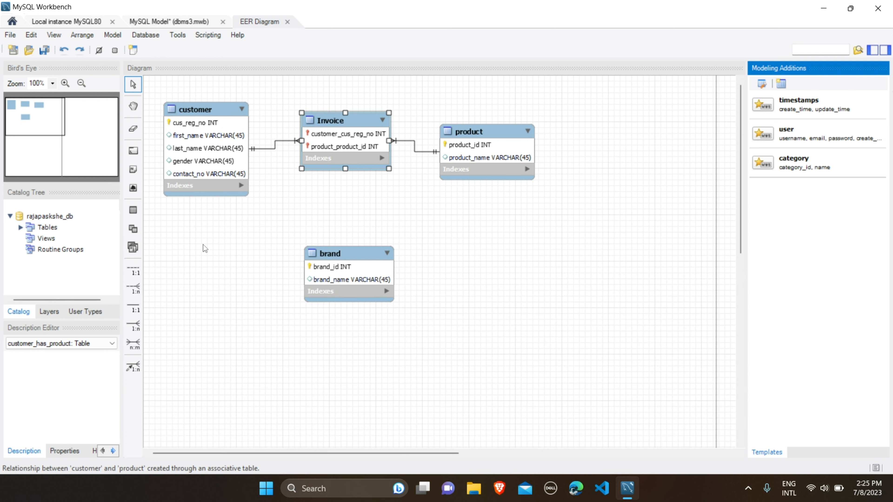